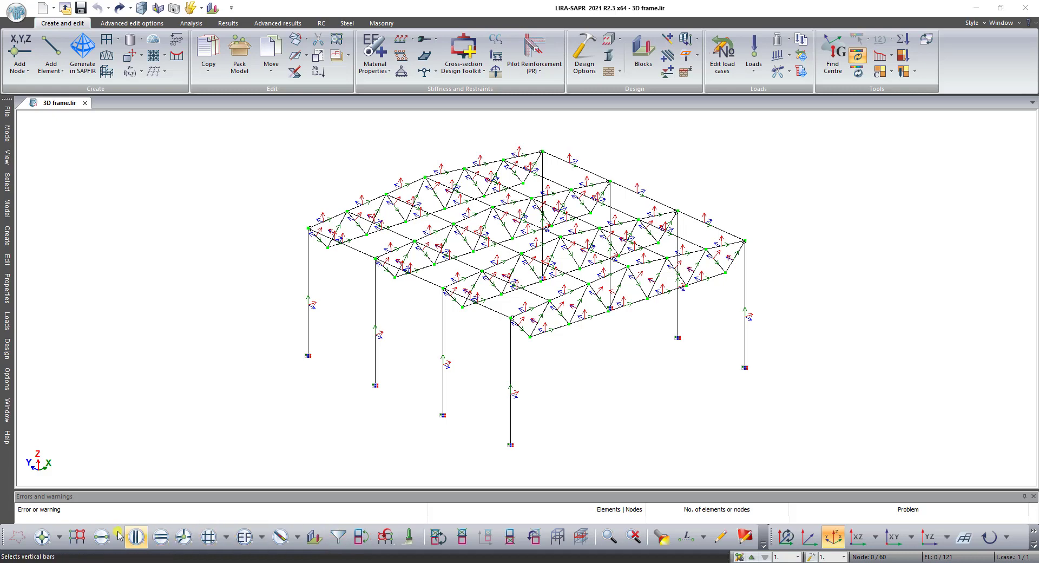
# Window-select most of the frame's bars, then clear that selection
pyautogui.click(101, 537)
pyautogui.moveTo(243, 133); pyautogui.dragTo(843, 402)
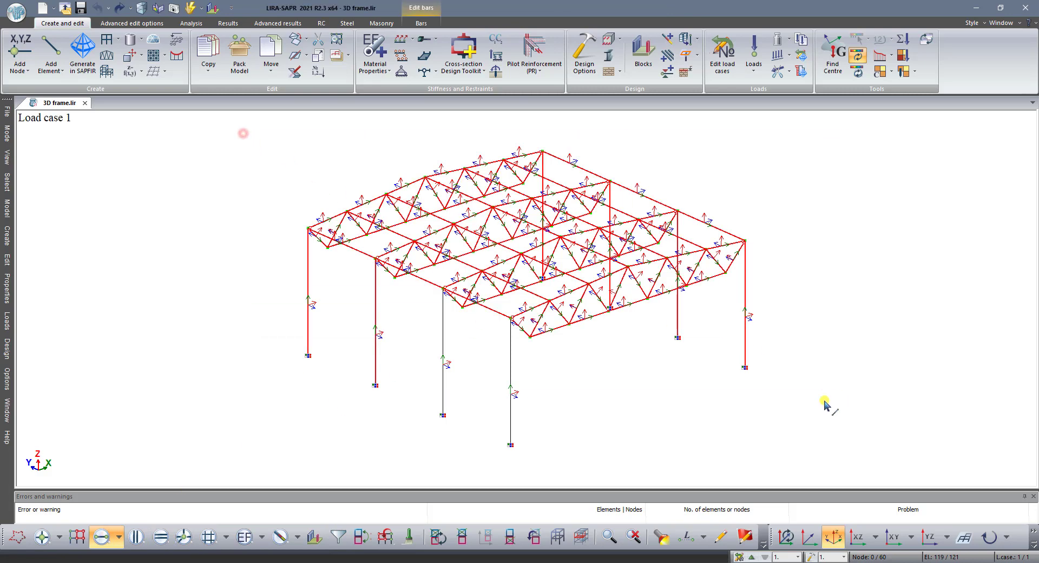
pyautogui.click(676, 442)
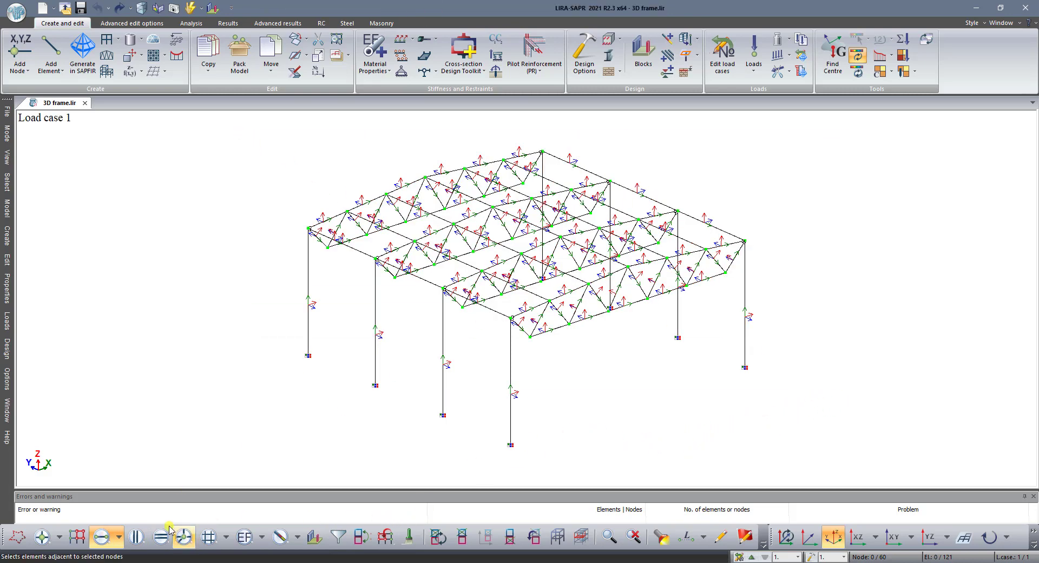
# Use PolyFilter on the FE page to select bars of stiffness type 6. Channel 18P (Purlins)
pyautogui.click(102, 537)
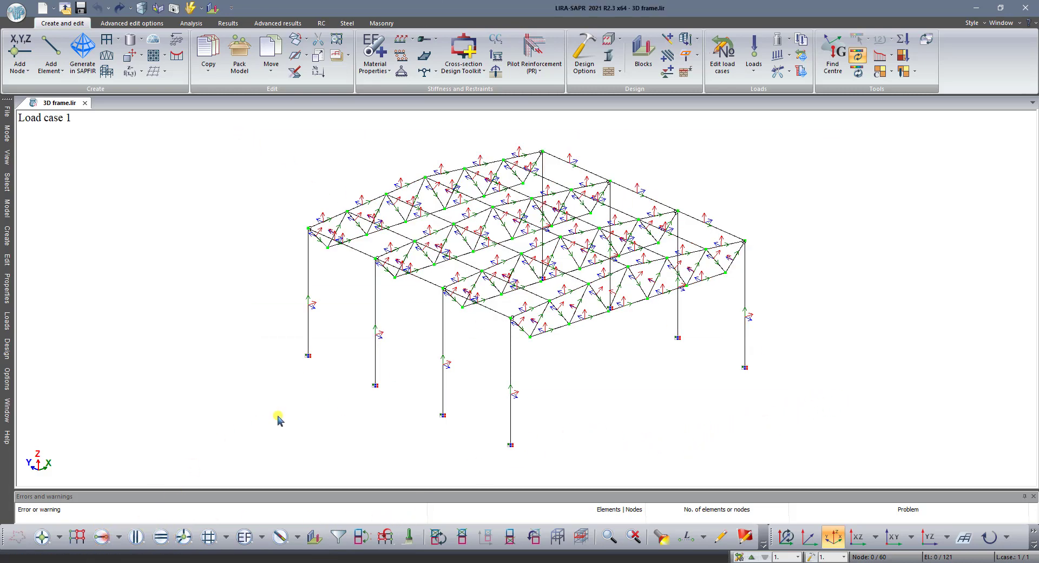
pyautogui.click(339, 541)
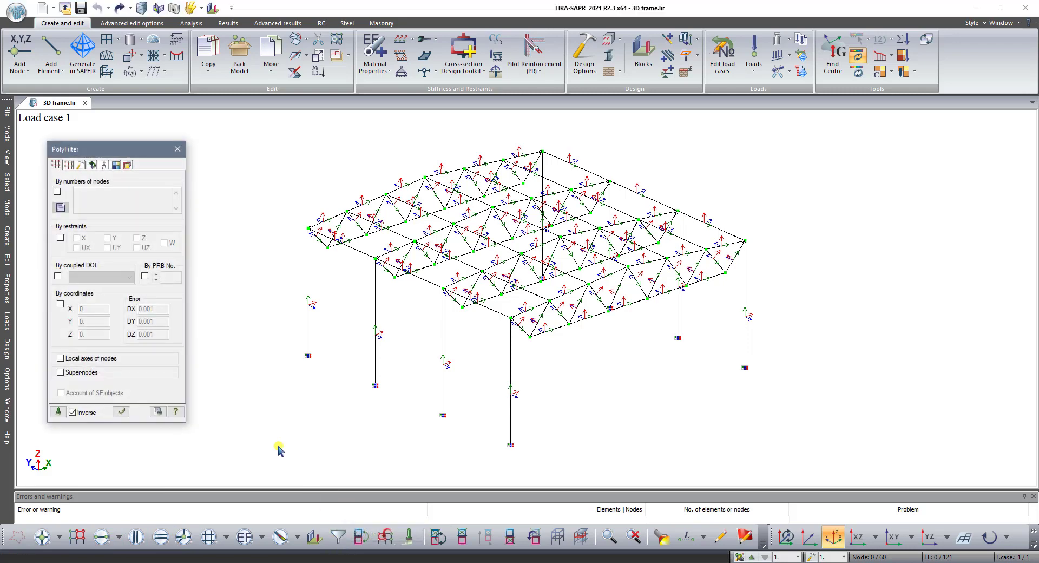
pyautogui.click(69, 165)
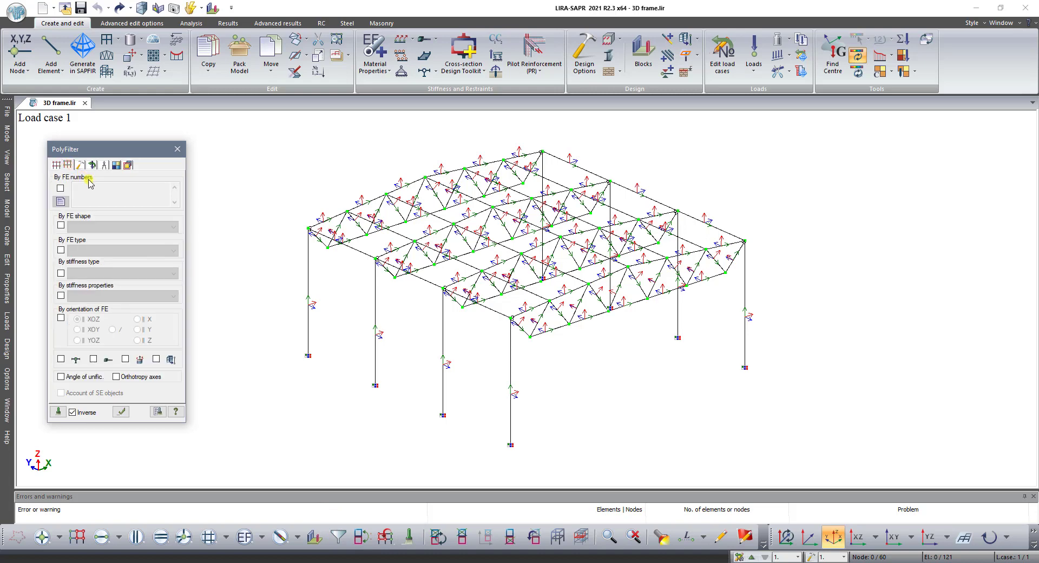
pyautogui.click(61, 273)
pyautogui.click(100, 272)
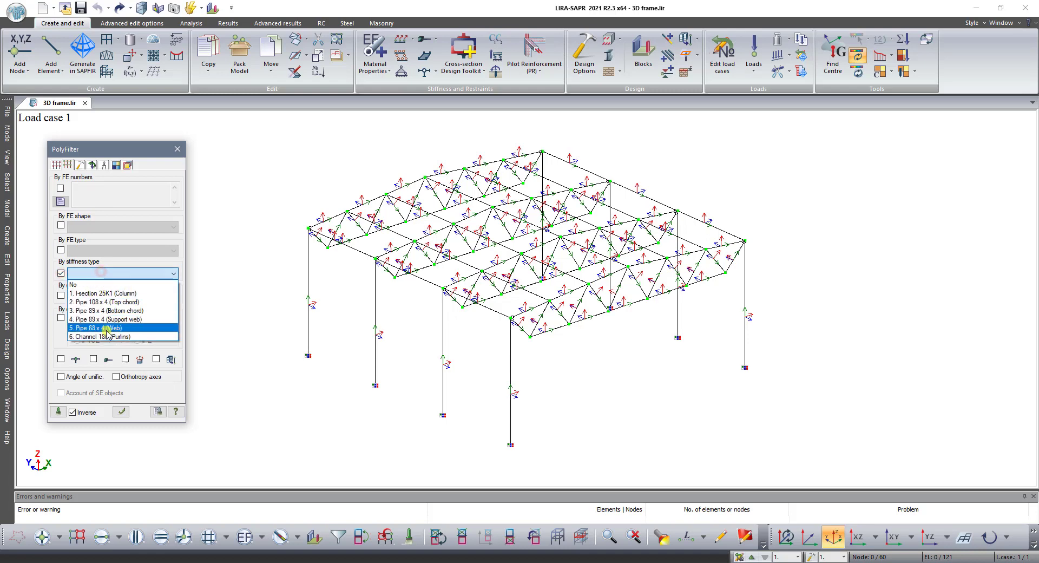
pyautogui.click(108, 336)
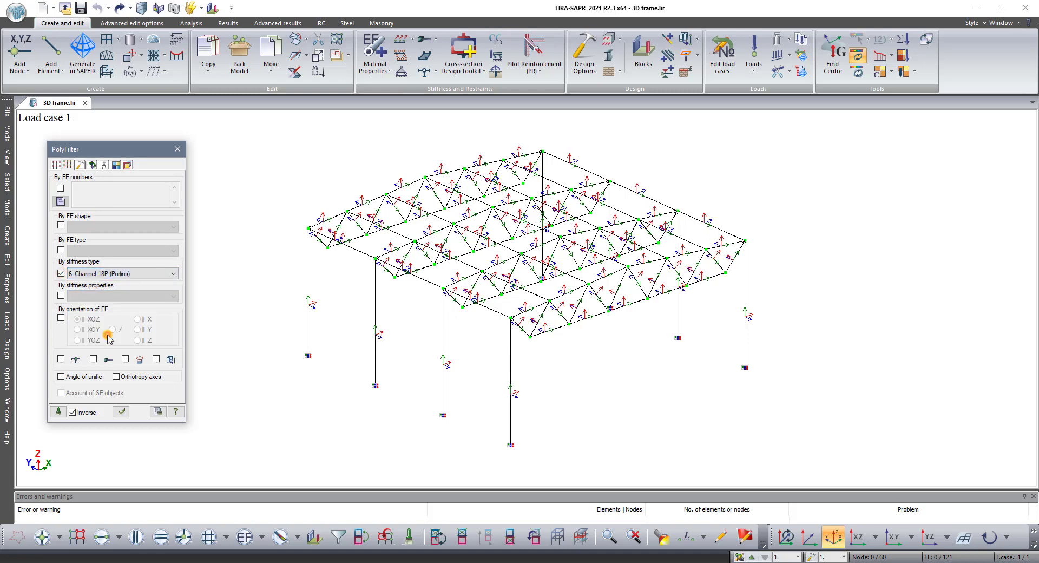
pyautogui.click(120, 412)
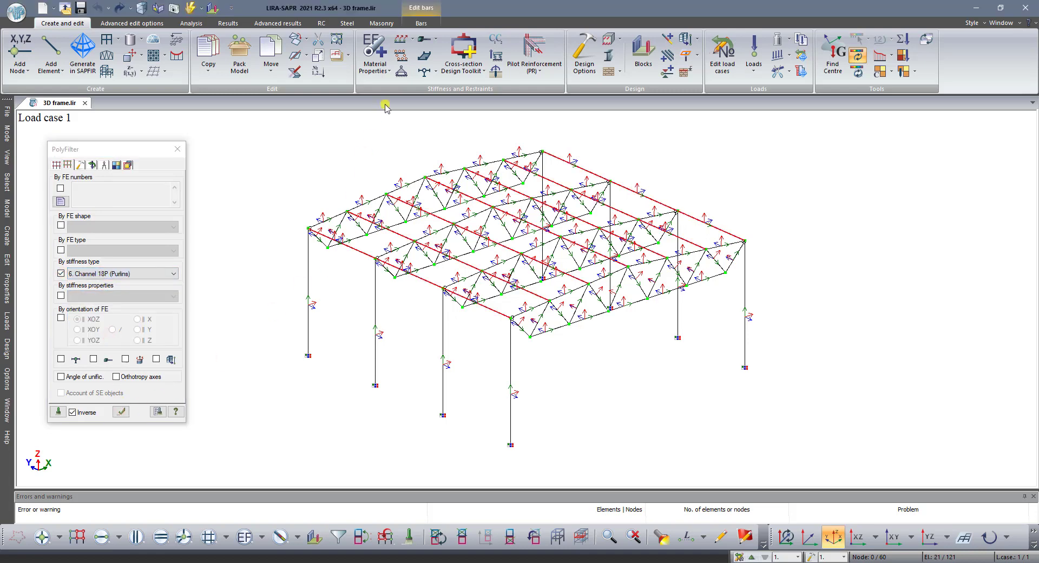
# Assign 5 design sections (N=5) to the selected purlin bars
pyautogui.click(426, 25)
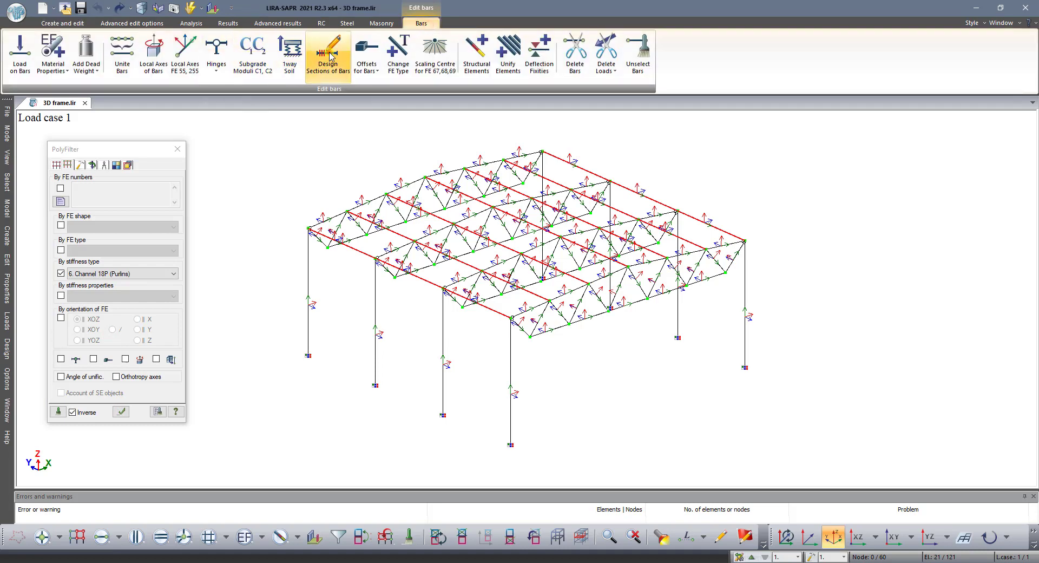
pyautogui.click(327, 54)
pyautogui.click(37, 208)
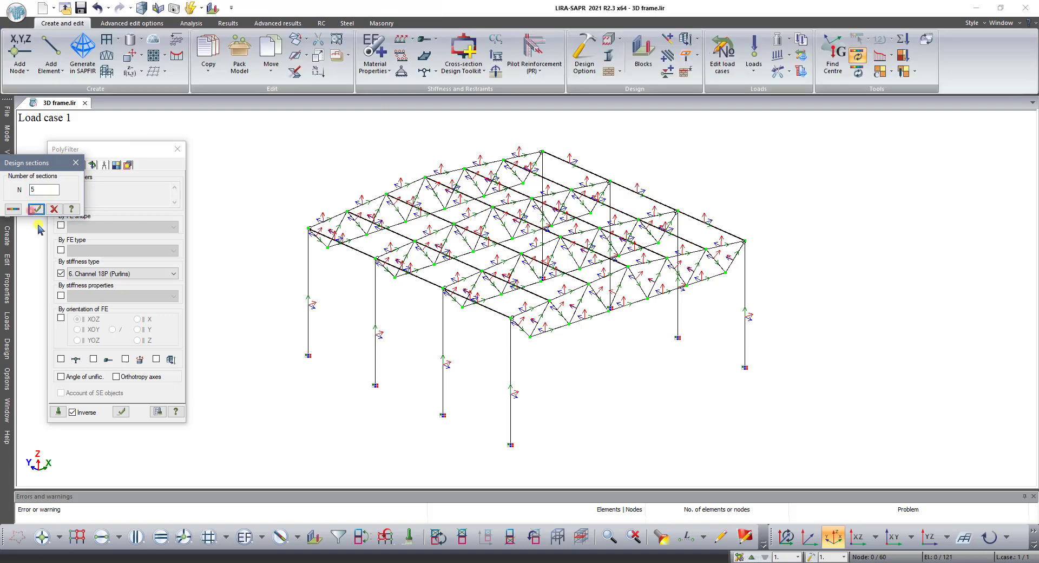
pyautogui.click(121, 412)
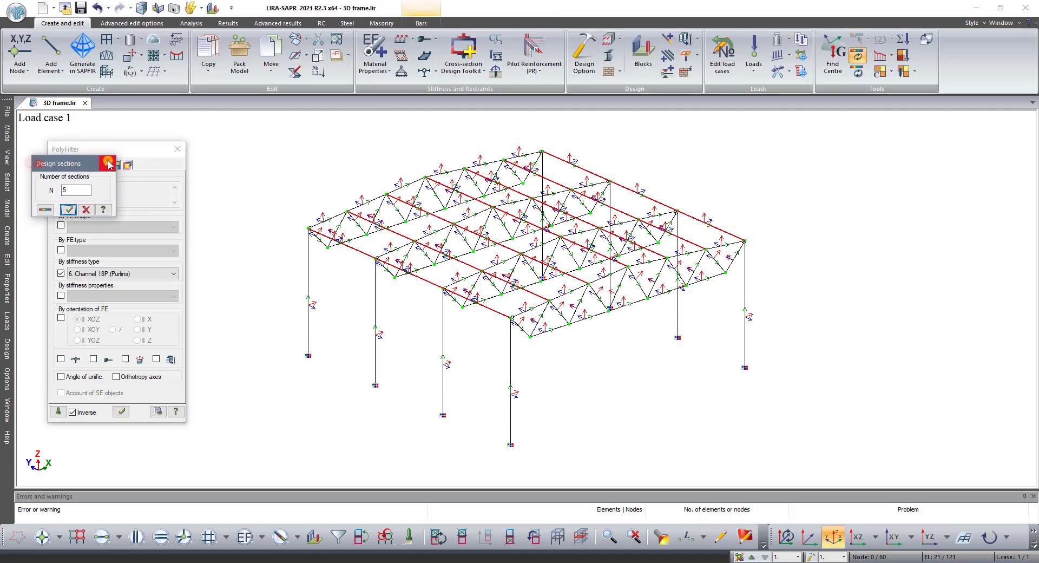
pyautogui.click(107, 161)
# Add UY and UZ hinges at both end nodes of every purlin
pyautogui.click(421, 24)
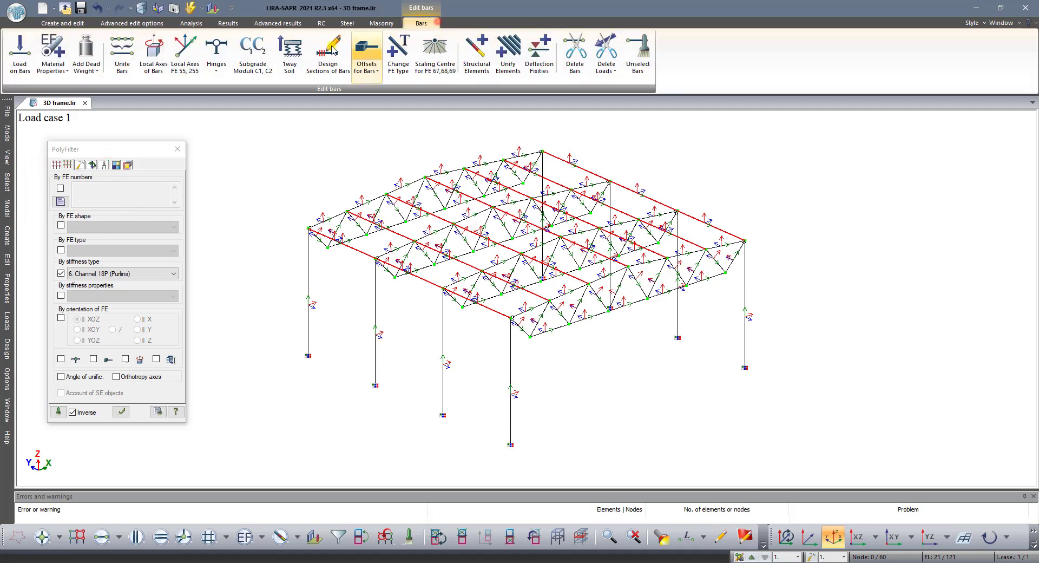
pyautogui.click(216, 49)
pyautogui.click(42, 275)
pyautogui.click(119, 275)
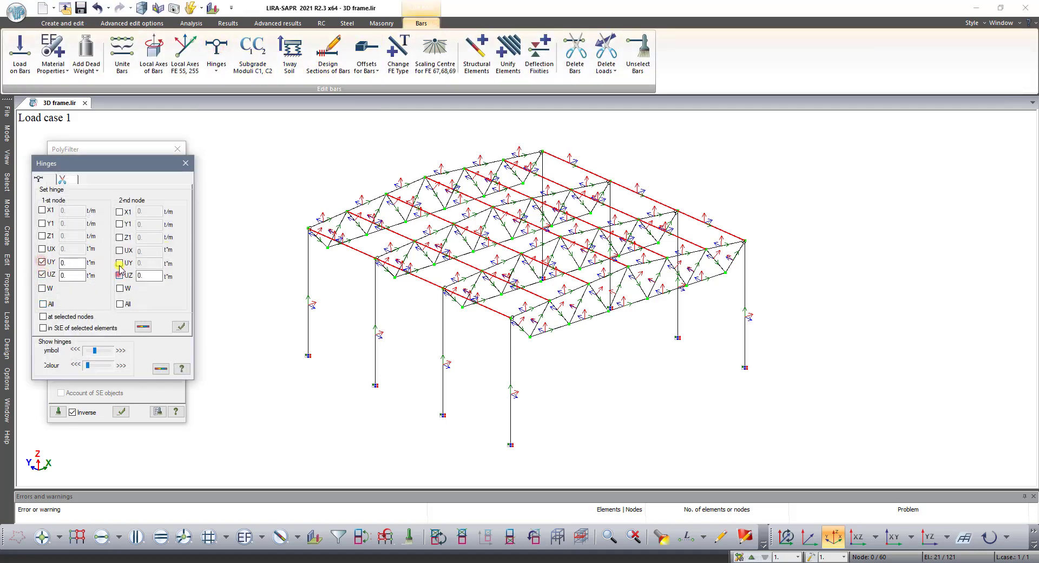
pyautogui.click(180, 327)
pyautogui.click(185, 164)
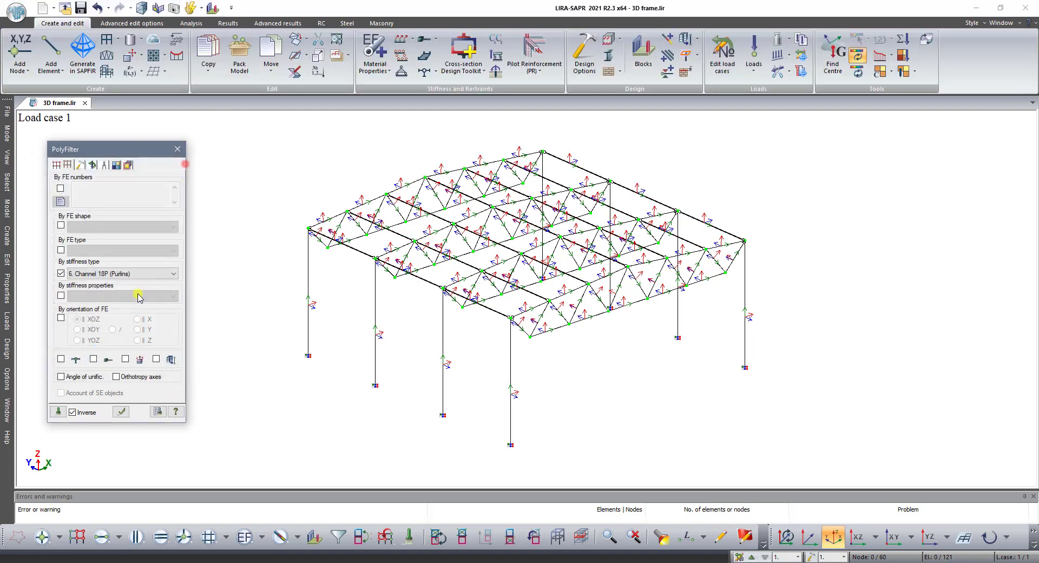
# Fragment the 21 reselected purlin bars and view them end-on in the XOZ projection
pyautogui.click(121, 411)
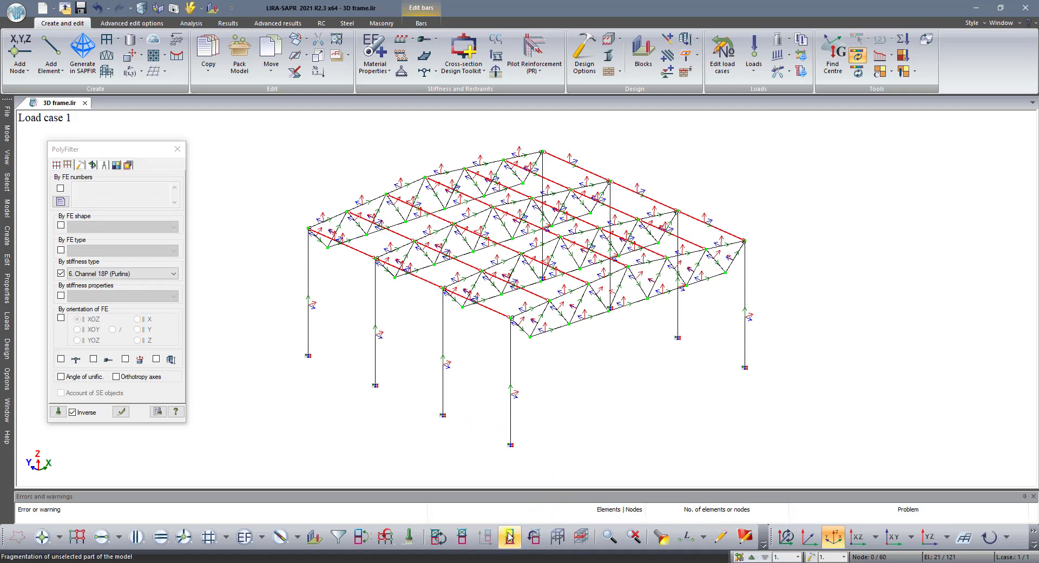
pyautogui.click(467, 538)
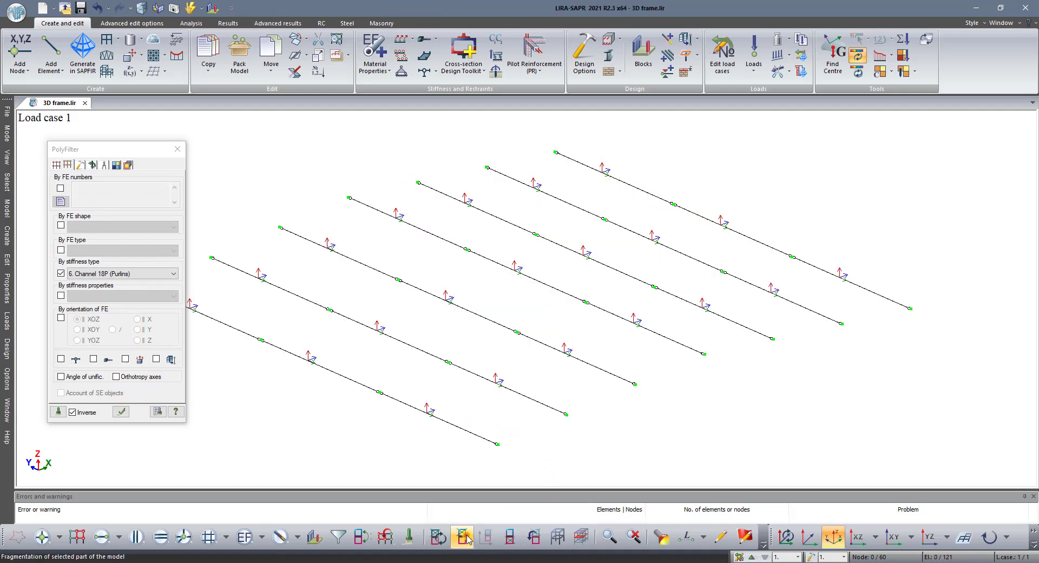
pyautogui.scroll(-2, 520, 357)
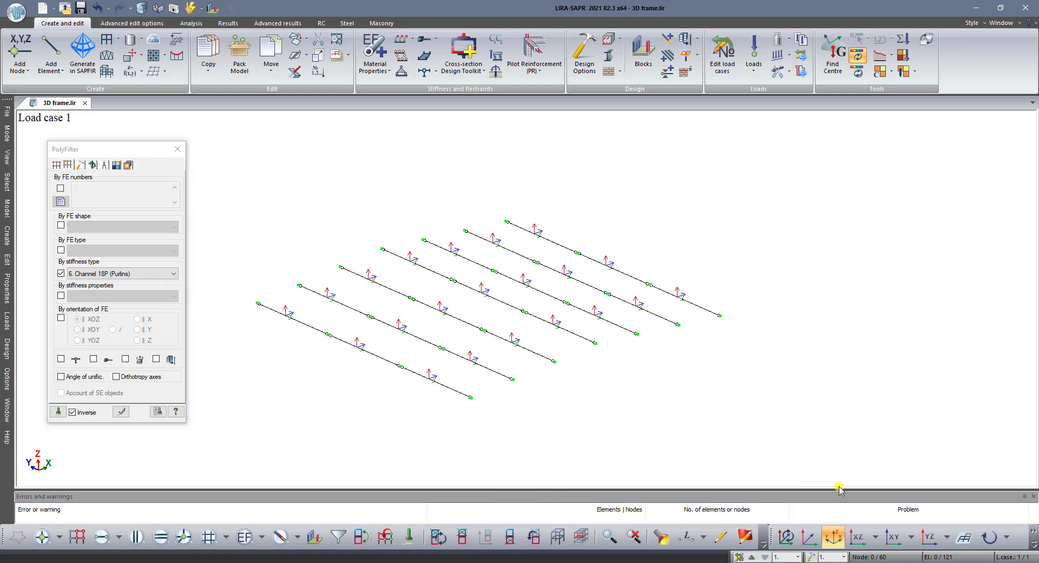
pyautogui.click(855, 541)
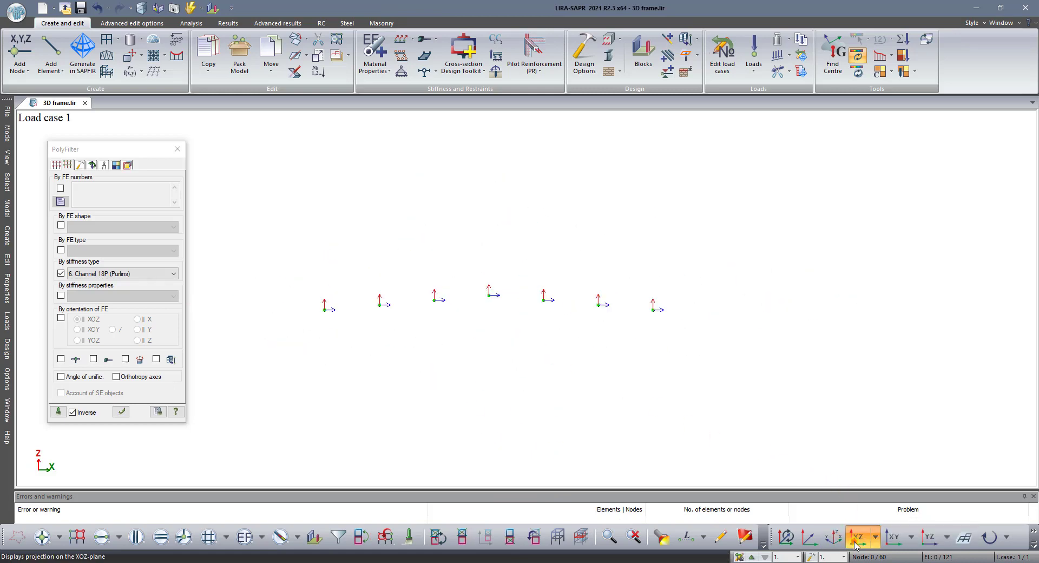
pyautogui.click(178, 149)
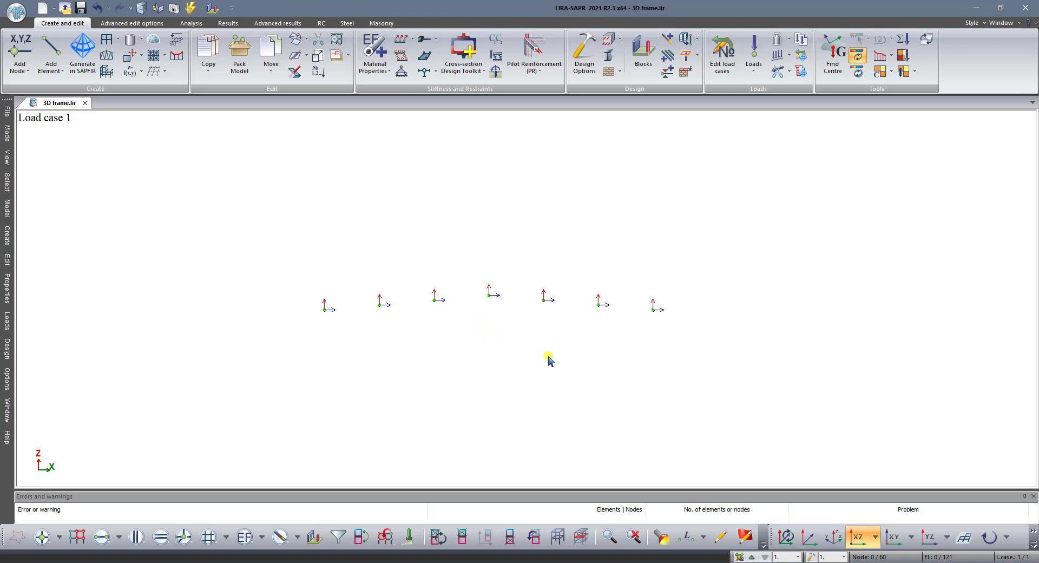
# Turn on Cross-sections of Bars in the Materials drawing flags and inspect the channel profiles
pyautogui.click(746, 537)
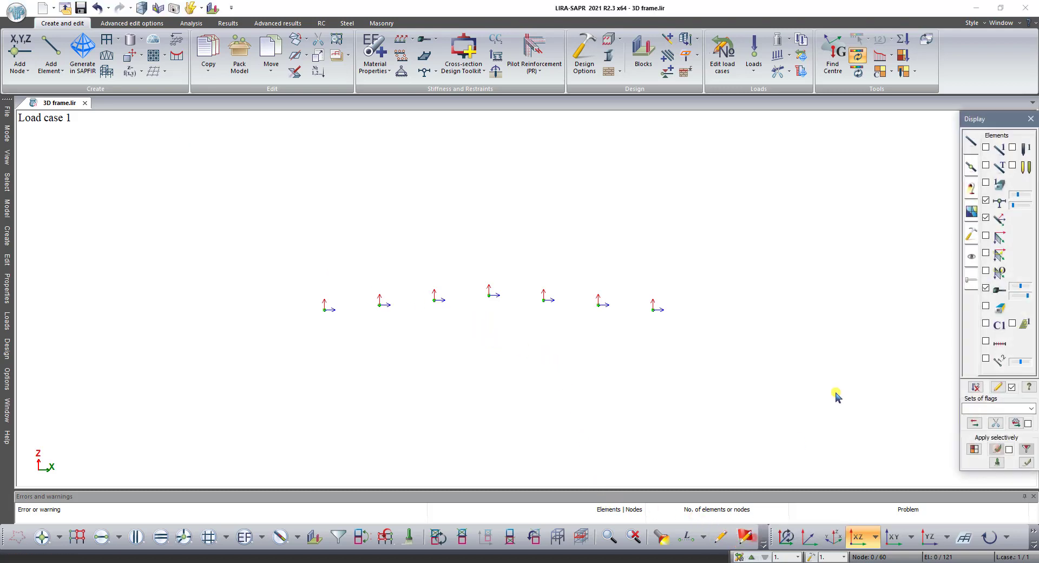
pyautogui.click(971, 234)
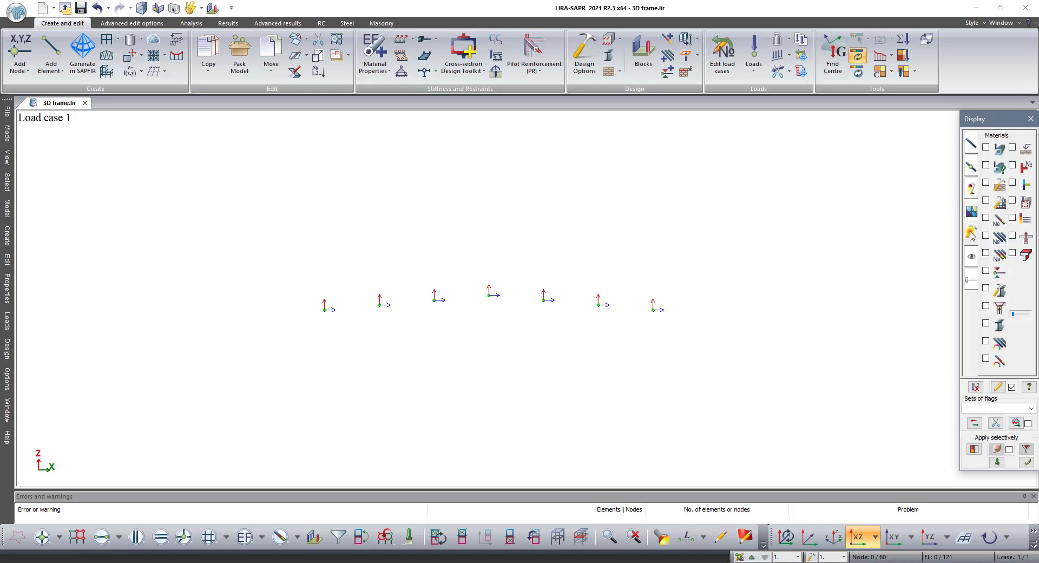
pyautogui.click(984, 324)
pyautogui.scroll(2, 489, 295)
pyautogui.scroll(1, 489, 296)
pyautogui.scroll(2, 493, 303)
pyautogui.scroll(1, 493, 303)
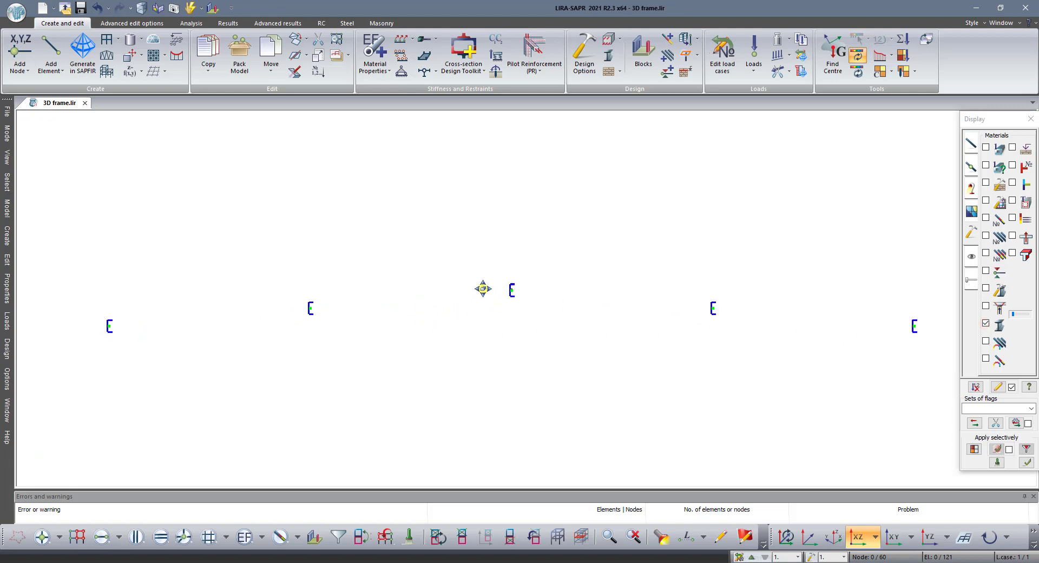
pyautogui.moveTo(514, 280); pyautogui.dragTo(687, 252, button='middle')
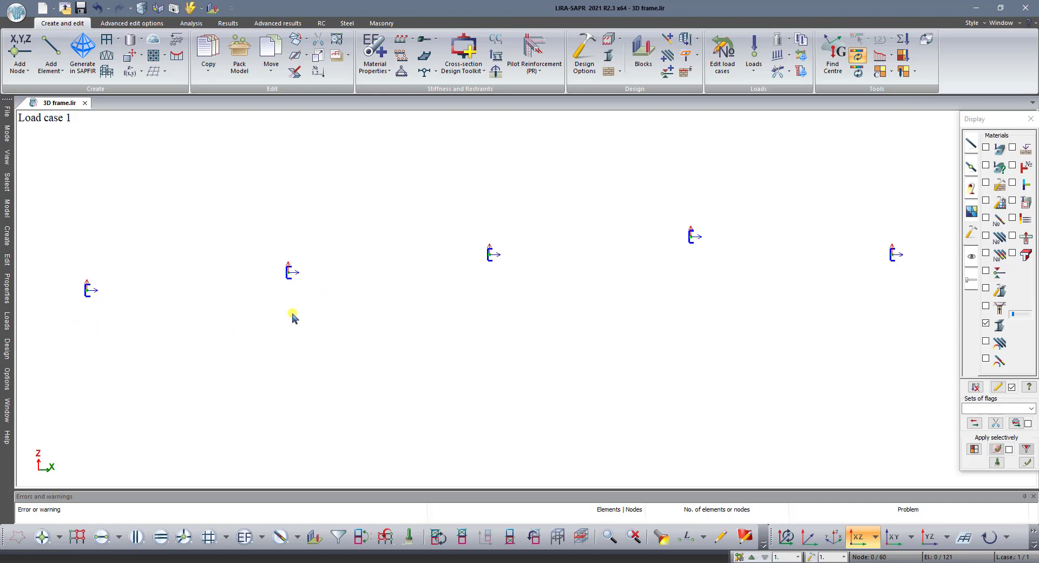
pyautogui.moveTo(292, 318); pyautogui.dragTo(371, 306, button='middle')
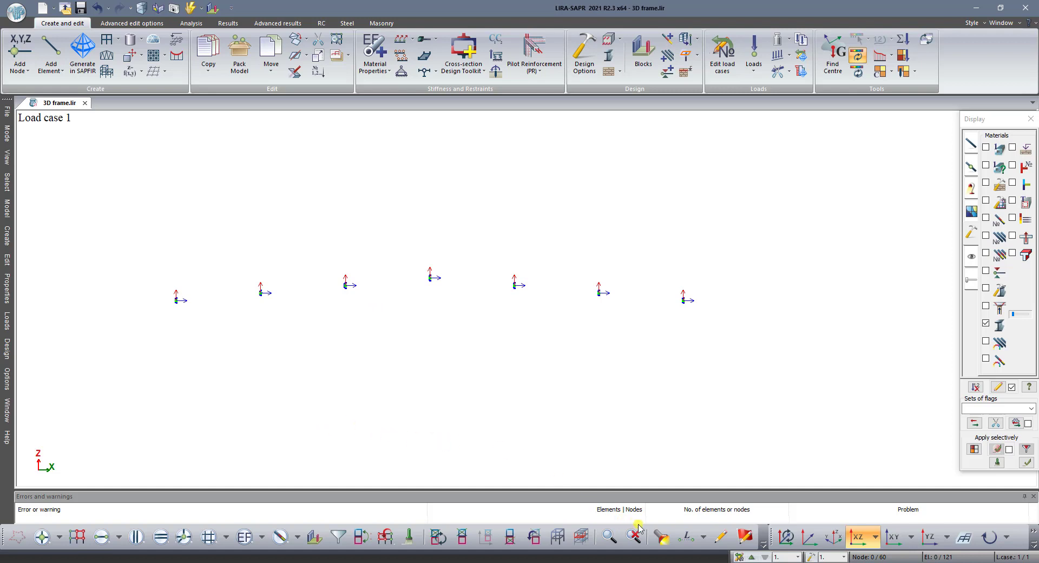
# Measure the angle between the ridge node, the leftmost node and the right end node
pyautogui.click(684, 536)
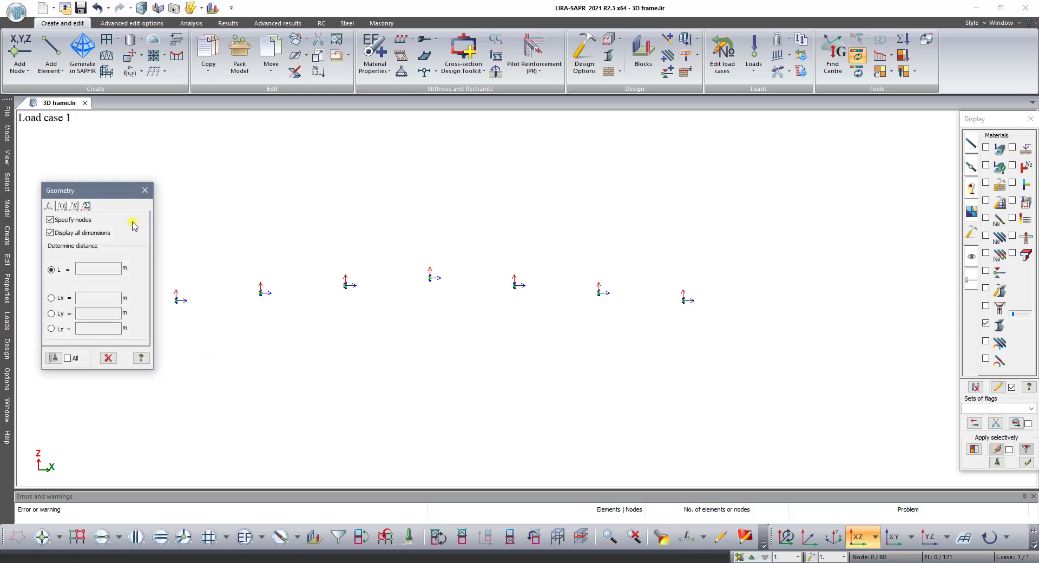
pyautogui.scroll(-1, 262, 296)
pyautogui.moveTo(327, 296)
pyautogui.mouseDown(button='middle')
pyautogui.moveTo(417, 290)
pyautogui.moveTo(368, 328)
pyautogui.mouseUp(button='middle')
pyautogui.click(61, 206)
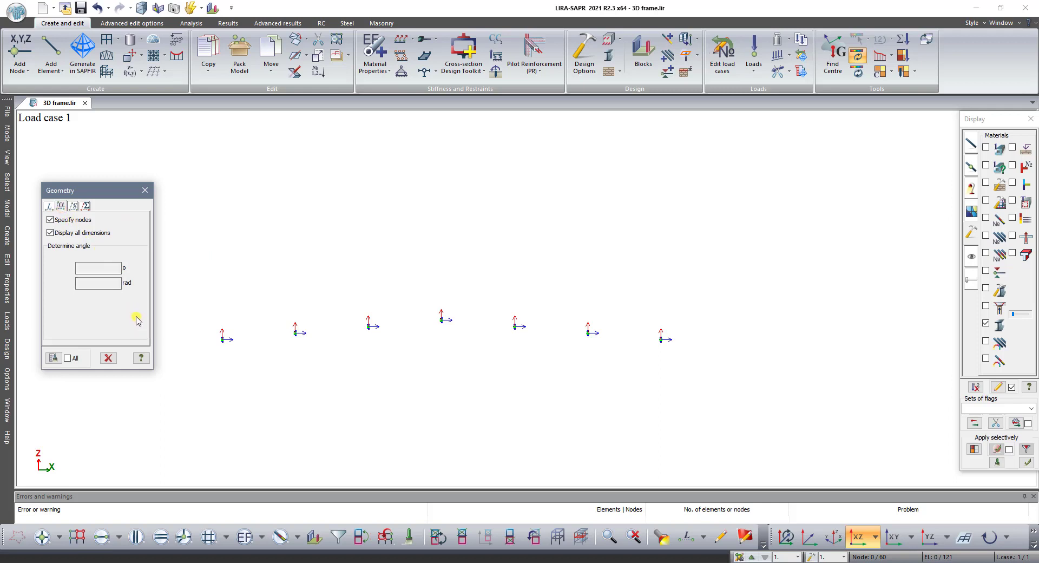
pyautogui.click(443, 323)
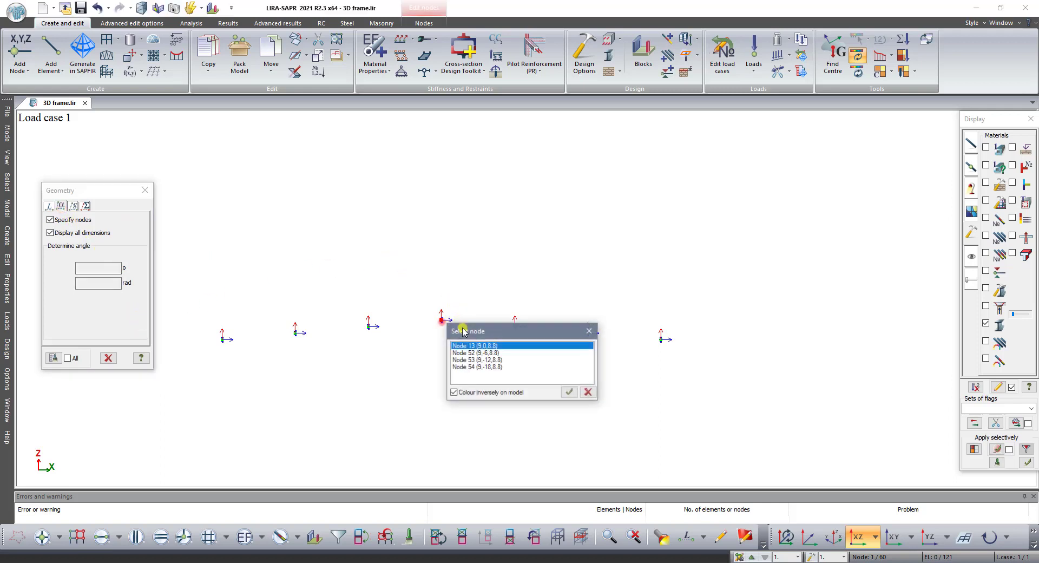
pyautogui.click(563, 391)
pyautogui.click(222, 340)
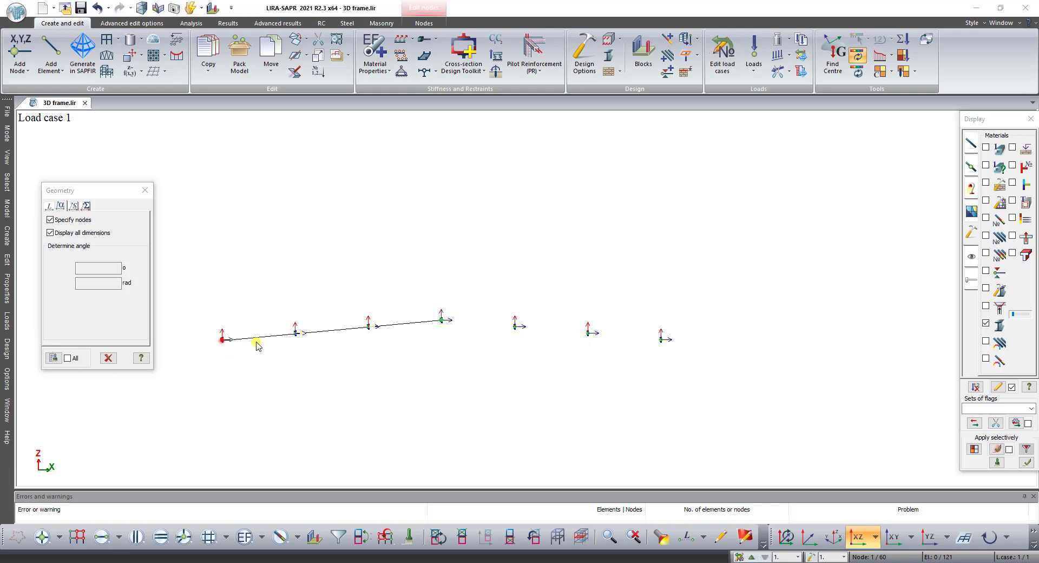
pyautogui.click(351, 409)
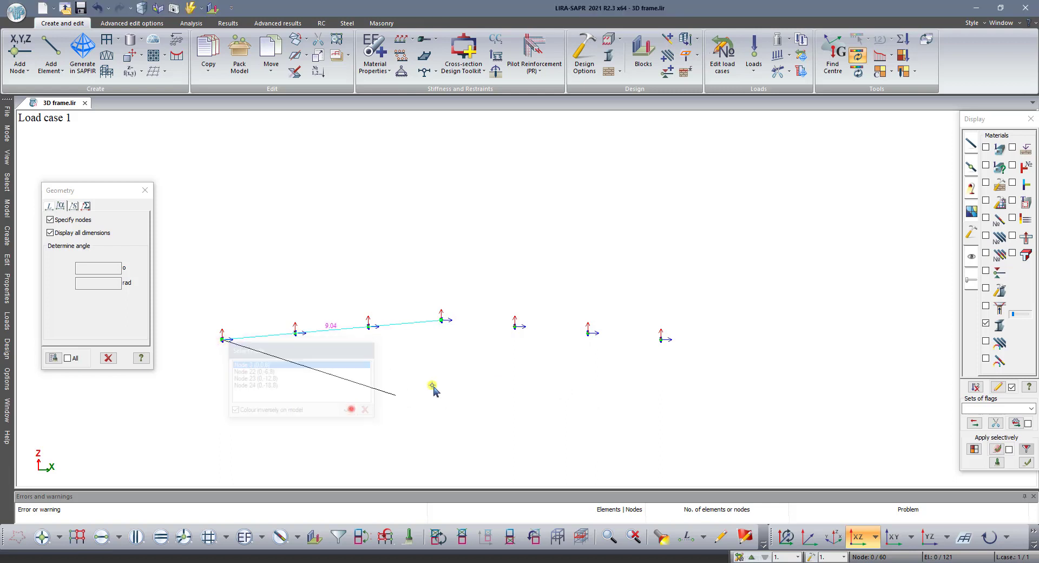
pyautogui.click(661, 339)
pyautogui.click(785, 409)
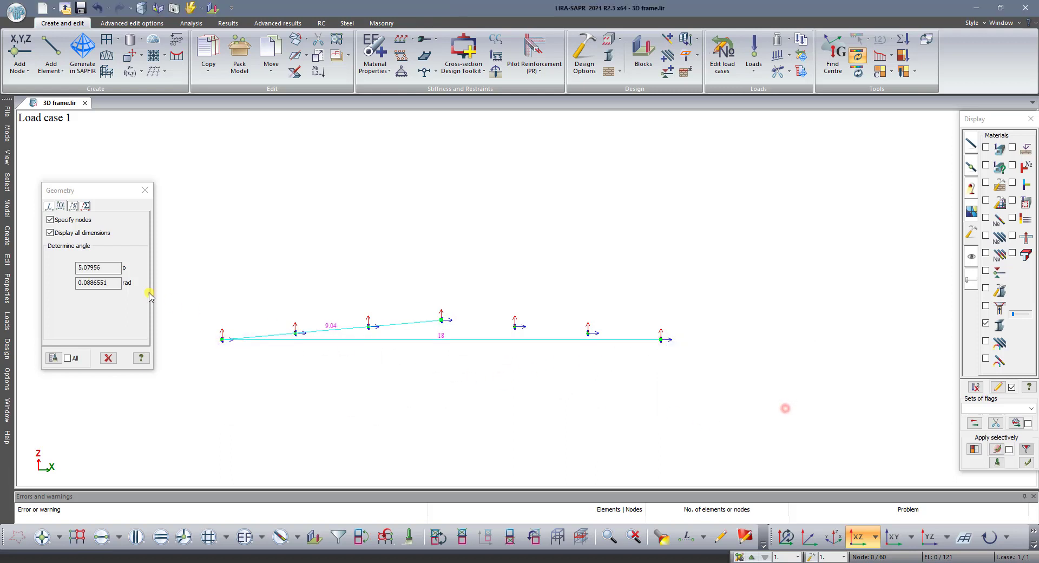
# Highlight the resulting 5.07956° (0.0886551 rad) slope reading
pyautogui.moveTo(109, 267); pyautogui.dragTo(73, 267)
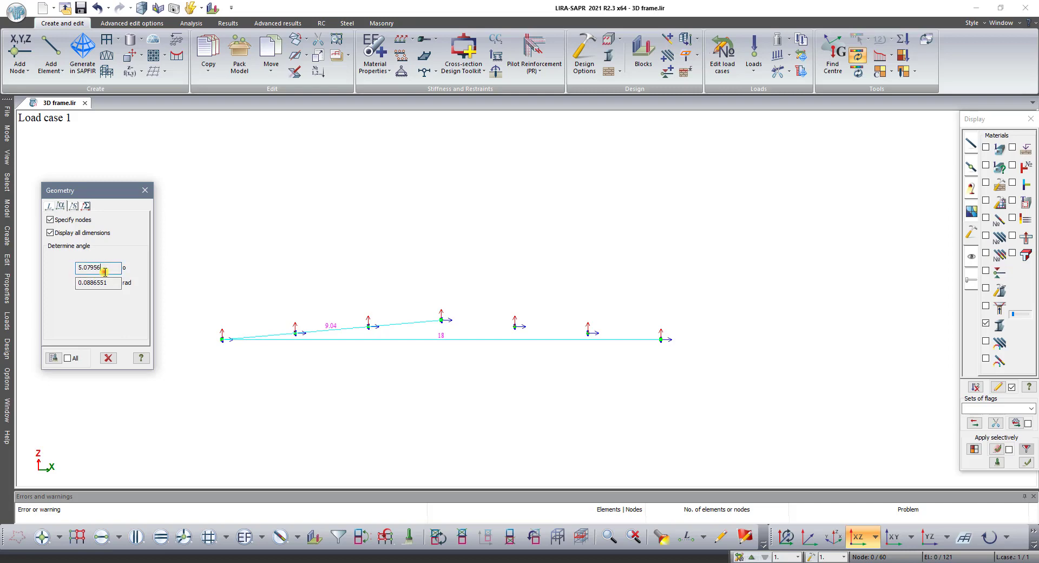
pyautogui.moveTo(105, 271); pyautogui.dragTo(66, 273)
pyautogui.click(157, 439)
# Close Geometry and window-select the nine purlin bars in the row
pyautogui.click(144, 191)
pyautogui.click(97, 539)
pyautogui.moveTo(414, 301); pyautogui.dragTo(165, 366)
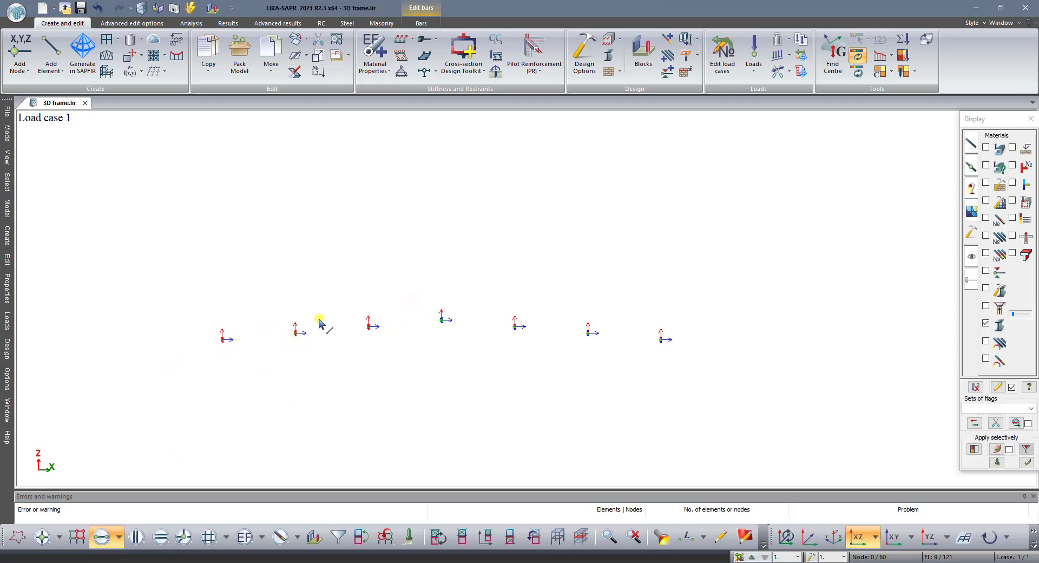
# Reverse the selected bars' local X1 axes with Opposite in Local Axes of Bars
pyautogui.click(421, 23)
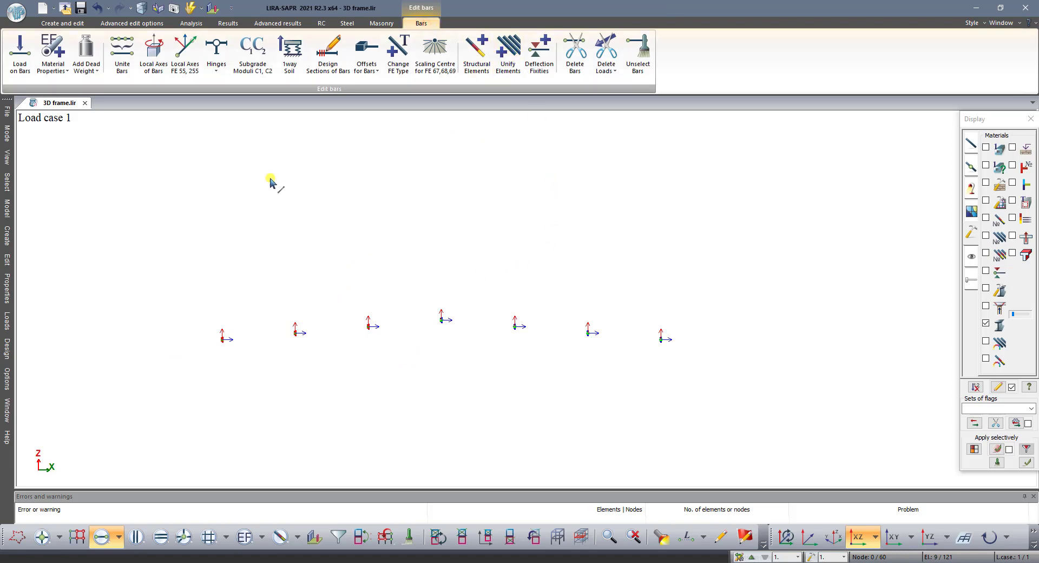
pyautogui.click(157, 48)
pyautogui.moveTo(72, 165); pyautogui.dragTo(79, 168)
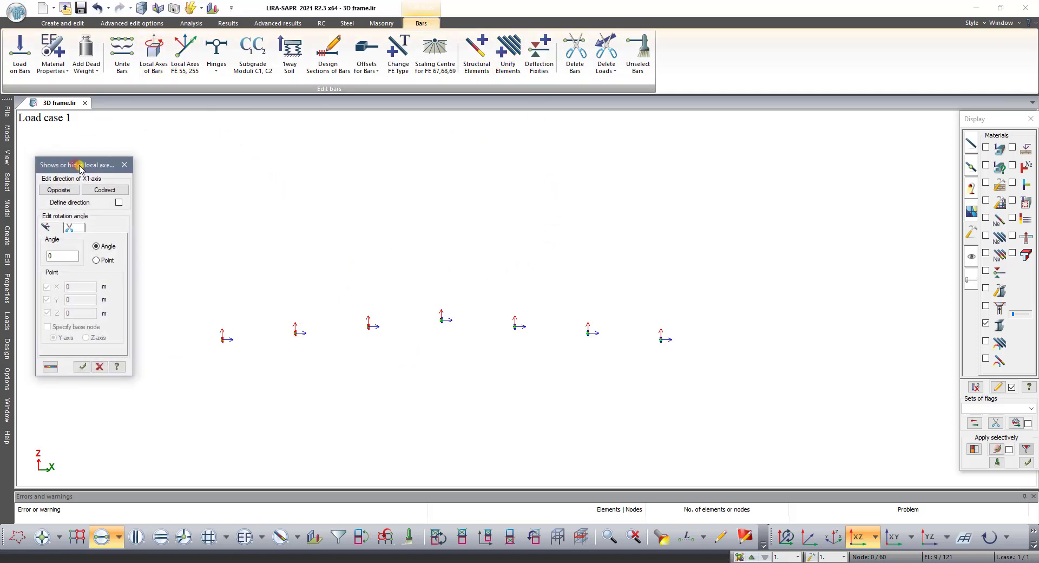
pyautogui.scroll(3, 295, 342)
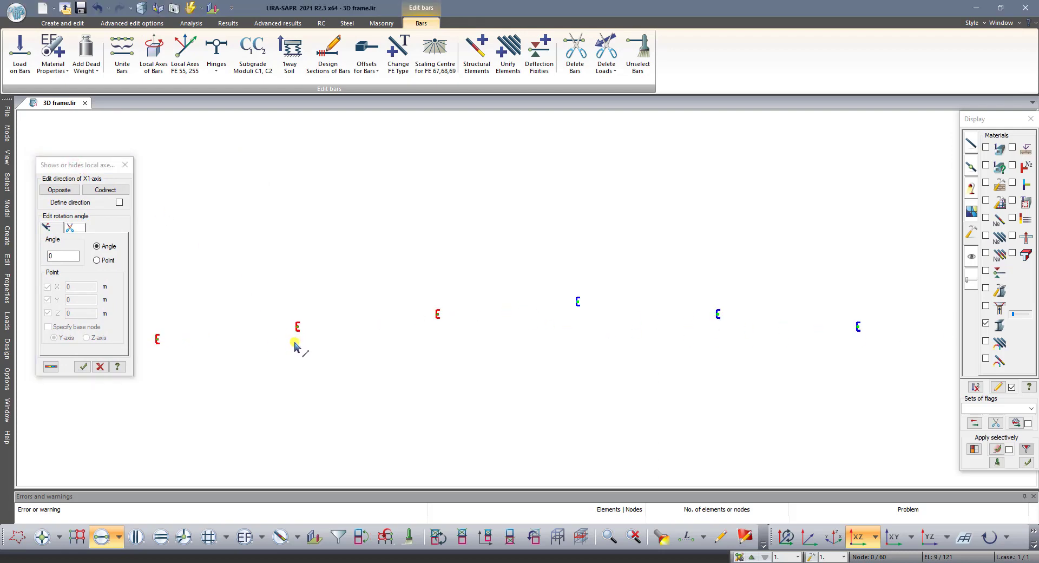
pyautogui.moveTo(295, 344); pyautogui.dragTo(379, 319, button='middle')
pyautogui.scroll(1, 379, 319)
pyautogui.scroll(1, 380, 319)
pyautogui.click(59, 190)
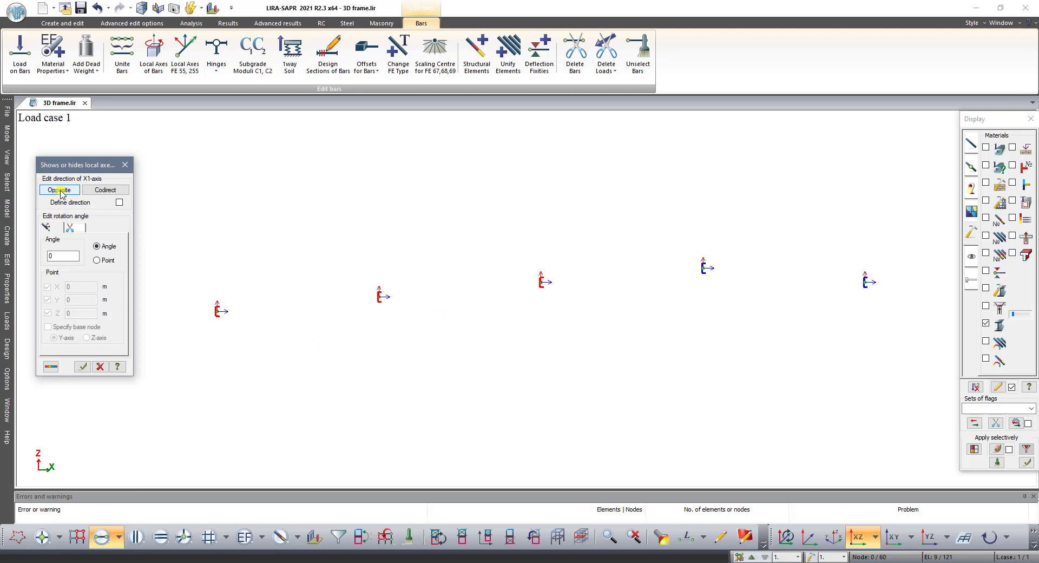
pyautogui.click(59, 190)
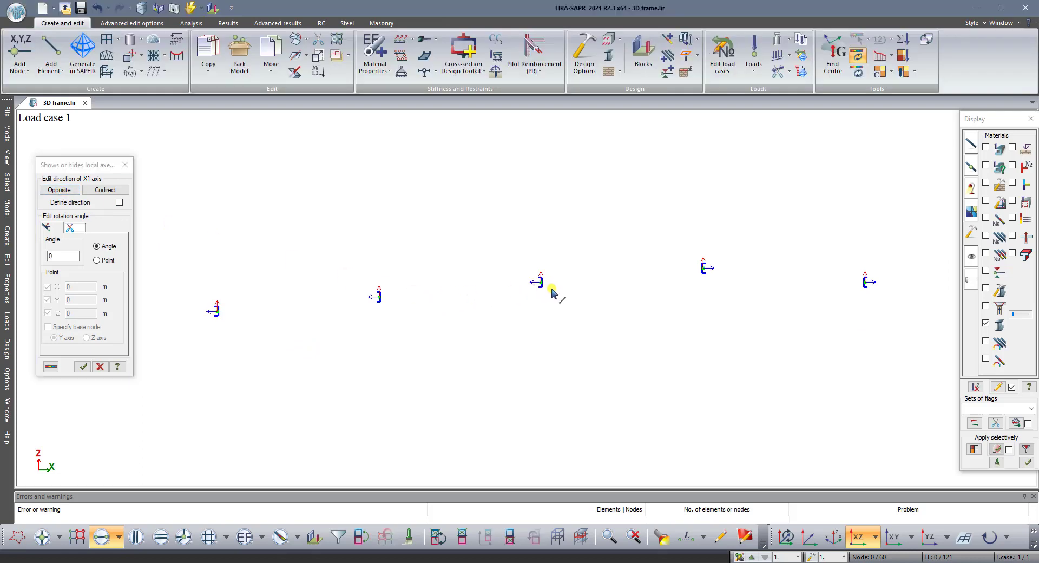
# Apply a 45° local-axis rotation to the left-slope purlins, reselecting and reapplying
pyautogui.moveTo(575, 252); pyautogui.dragTo(193, 357)
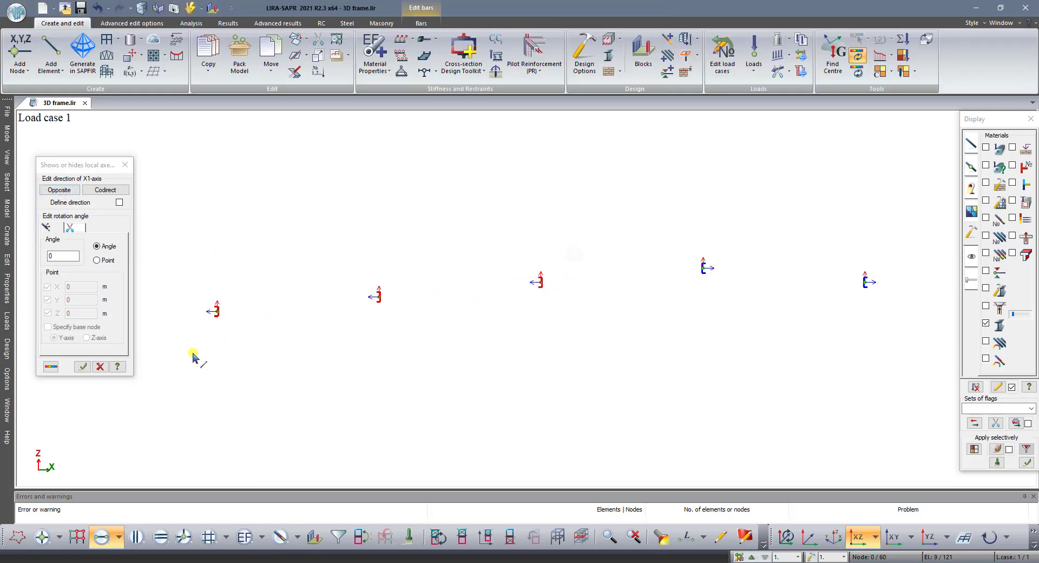
pyautogui.click(62, 257)
pyautogui.write('45')
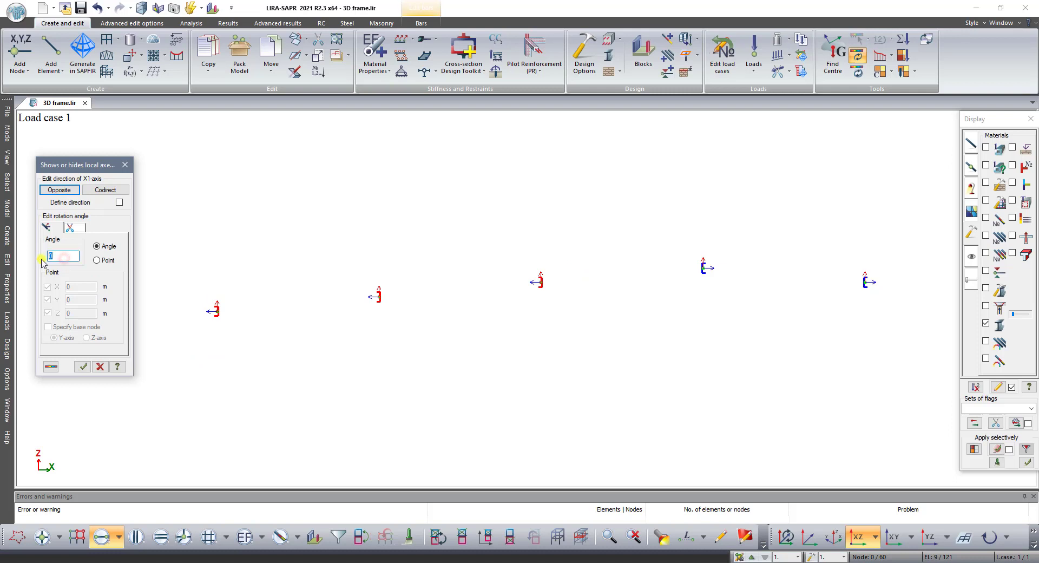
pyautogui.click(82, 367)
pyautogui.moveTo(590, 254); pyautogui.dragTo(179, 349)
pyautogui.click(84, 367)
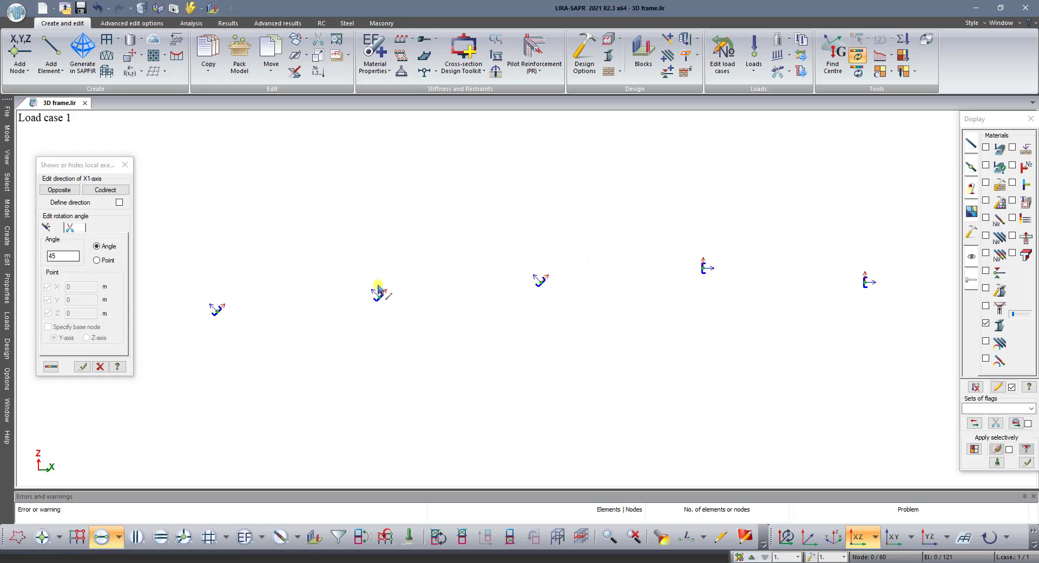
pyautogui.moveTo(637, 225)
pyautogui.mouseDown()
pyautogui.moveTo(563, 259)
pyautogui.moveTo(200, 361)
pyautogui.mouseUp()
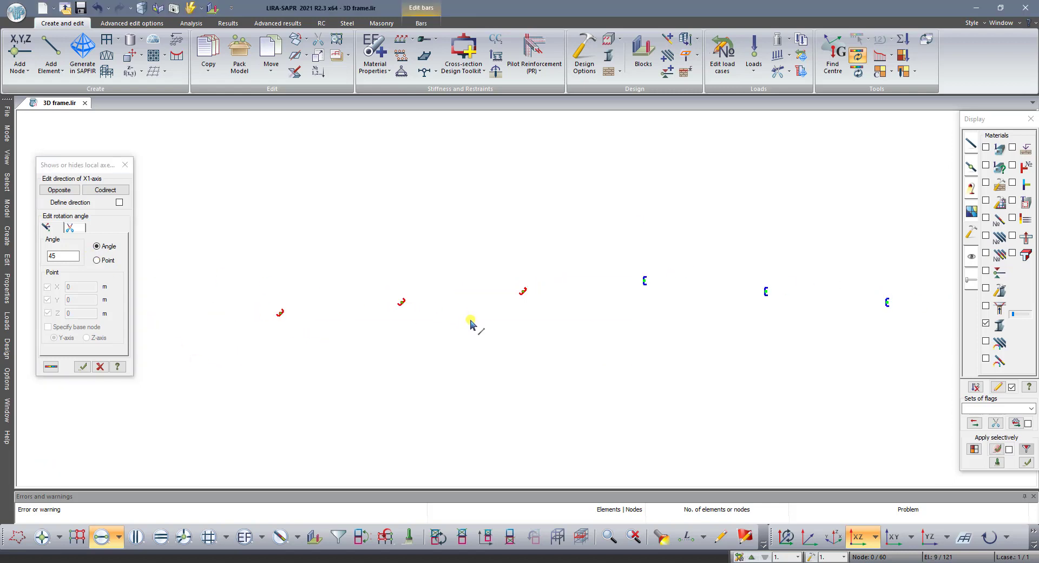
pyautogui.moveTo(475, 320); pyautogui.dragTo(511, 320, button='middle')
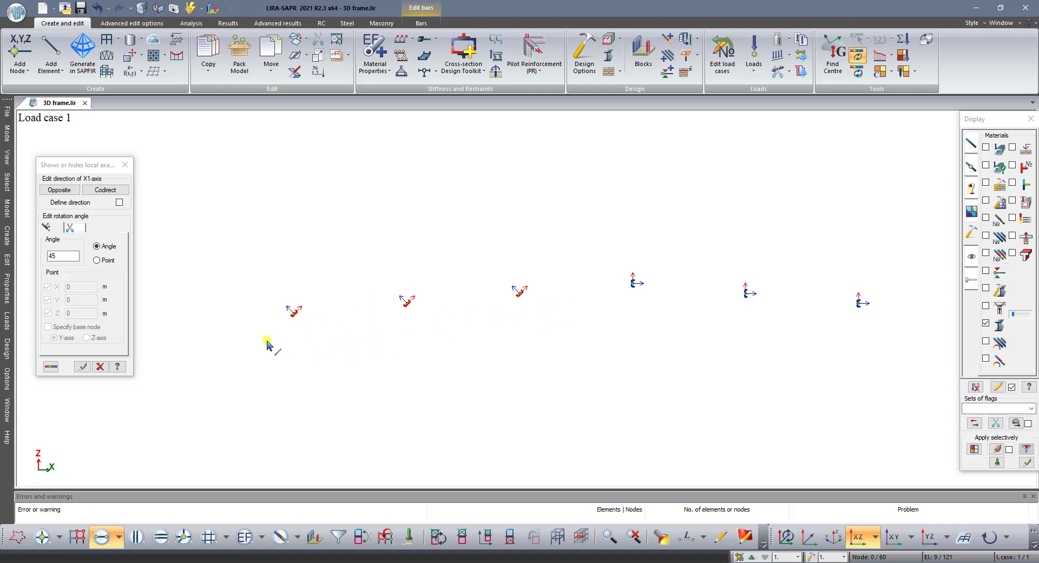
# Apply −5° to the left and right purlins, then restore the full 3D frame view
pyautogui.click(73, 256)
pyautogui.moveTo(66, 256); pyautogui.dragTo(39, 258)
pyautogui.write('-5')
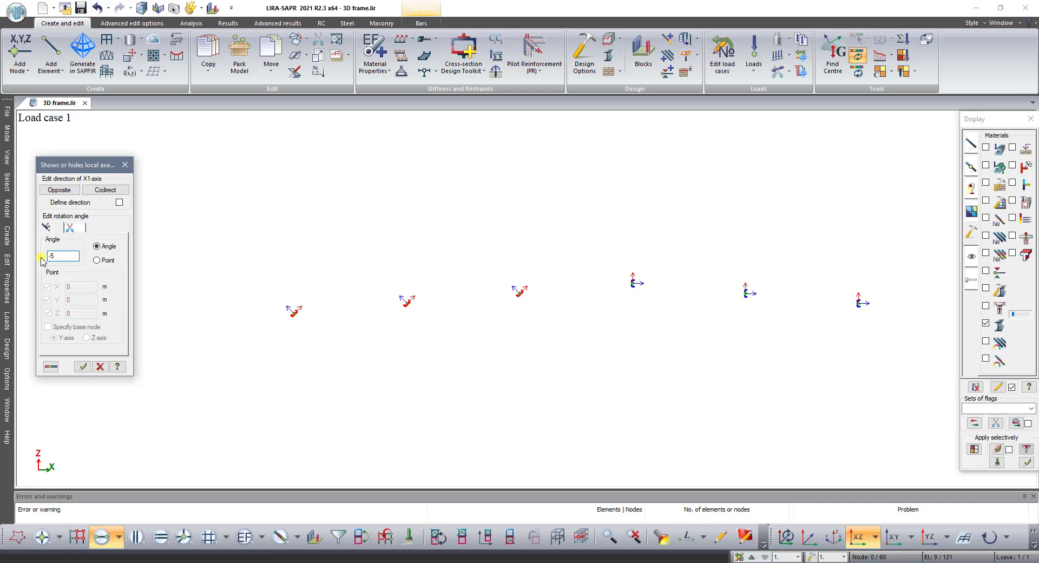
pyautogui.click(82, 367)
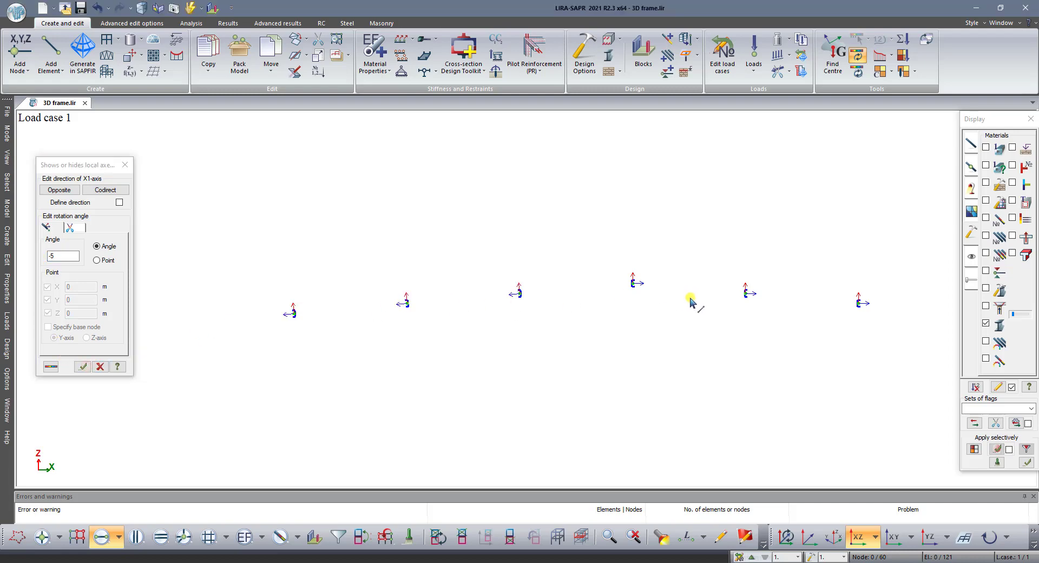
pyautogui.moveTo(556, 255); pyautogui.dragTo(840, 340)
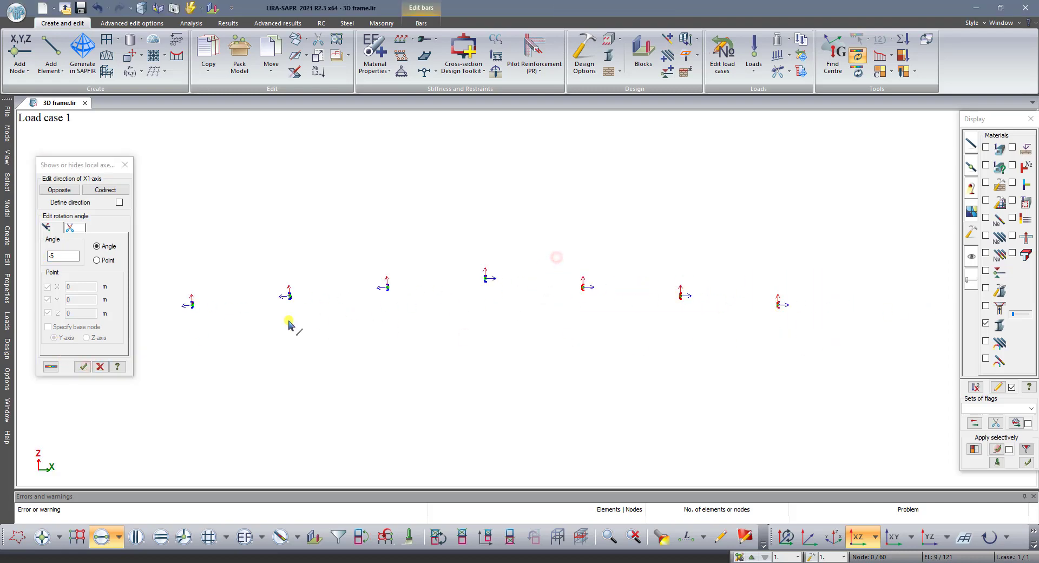
pyautogui.click(81, 367)
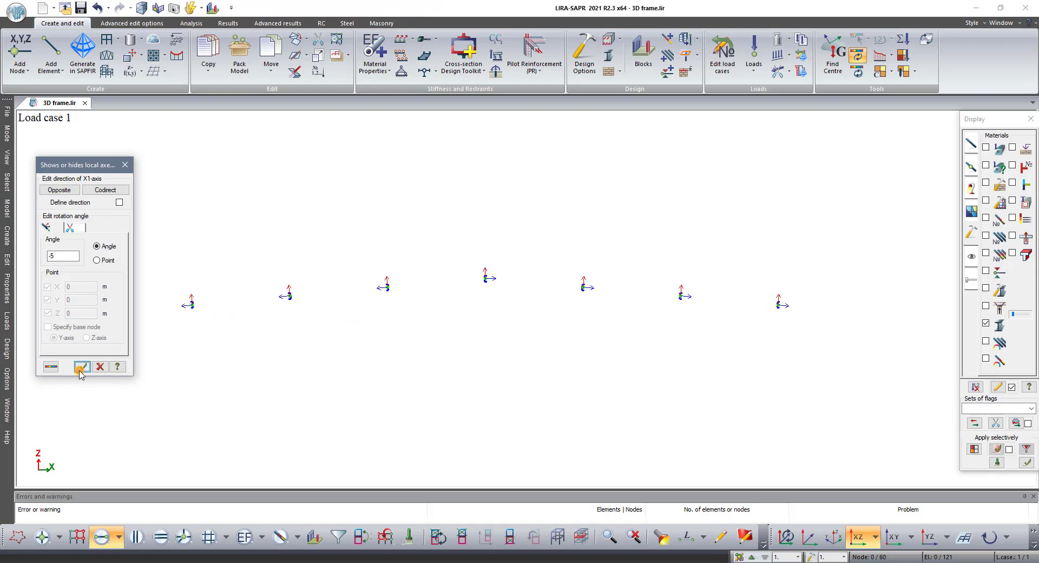
pyautogui.click(558, 537)
pyautogui.moveTo(556, 457)
pyautogui.mouseDown(button='middle')
pyautogui.moveTo(497, 422)
pyautogui.moveTo(509, 269)
pyautogui.mouseUp(button='middle')
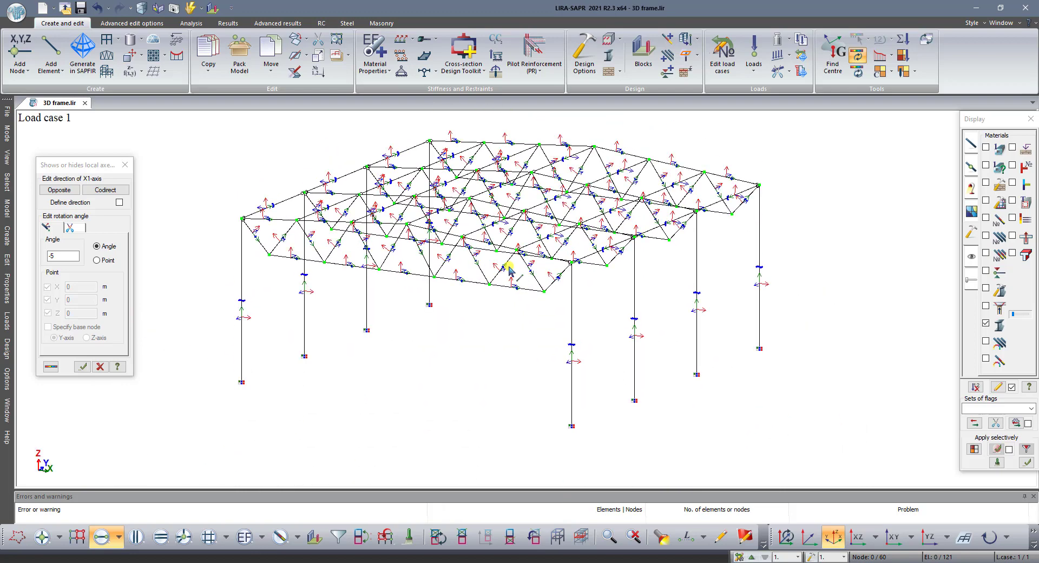